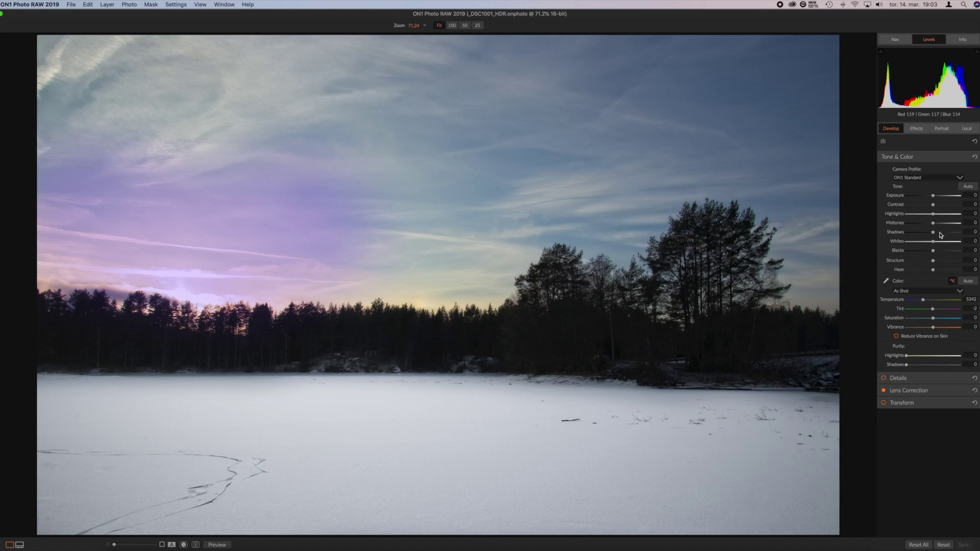
In Tone & Color, lift Shadows to 46 and deepen Blacks to -36, with Contrast at 21
{"action": "left_click_drag", "start_coordinate": [942, 235], "coordinate": [940, 238]}
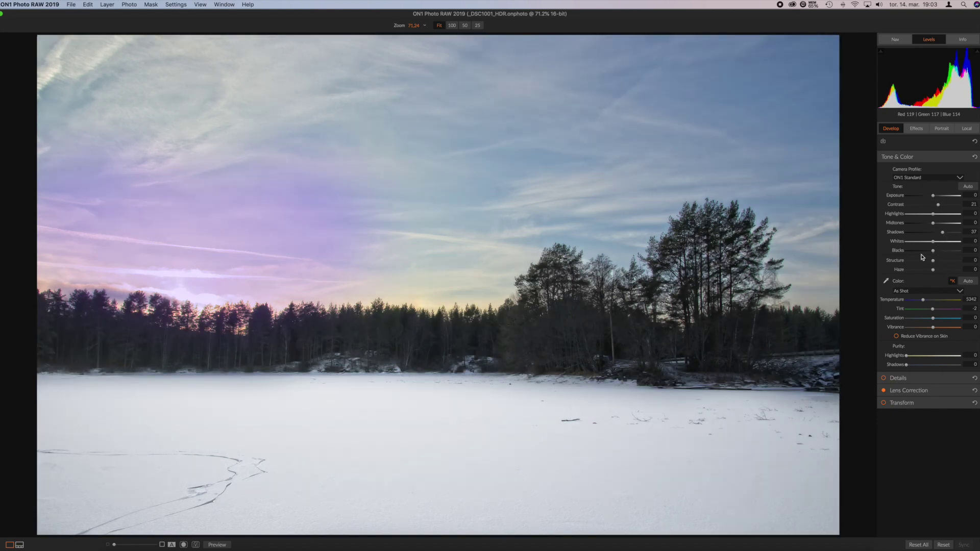
{"action": "left_click", "coordinate": [922, 251]}
{"action": "left_click", "coordinate": [923, 254]}
{"action": "left_click_drag", "start_coordinate": [923, 254], "coordinate": [923, 251]}
{"action": "left_click", "coordinate": [946, 234]}
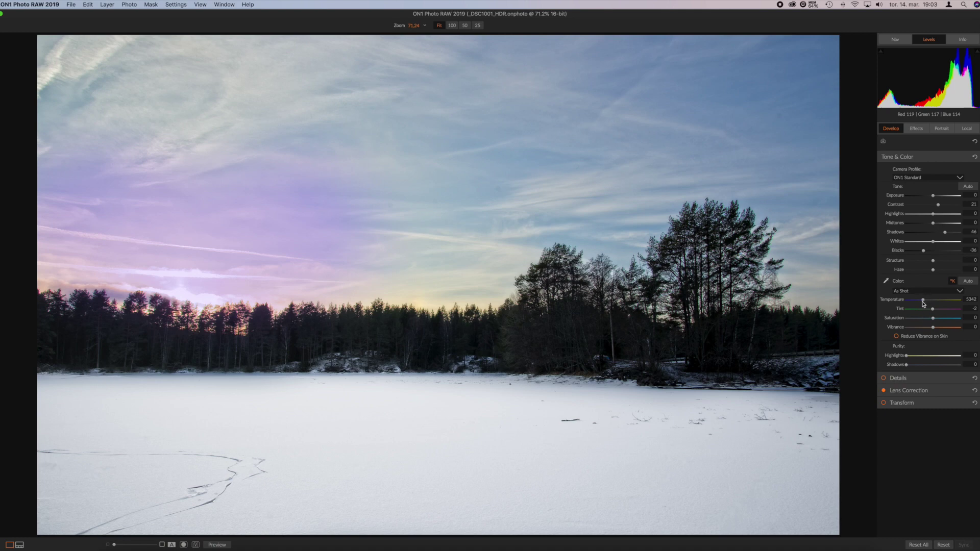
Raise saturation, set Vibrance to 13 and shift Tint slightly toward magenta
{"action": "left_click", "coordinate": [937, 322]}
{"action": "left_click_drag", "start_coordinate": [938, 321], "coordinate": [940, 321]}
{"action": "left_click", "coordinate": [937, 328]}
{"action": "left_click", "coordinate": [933, 311]}
{"action": "left_click_drag", "start_coordinate": [934, 311], "coordinate": [934, 311]}
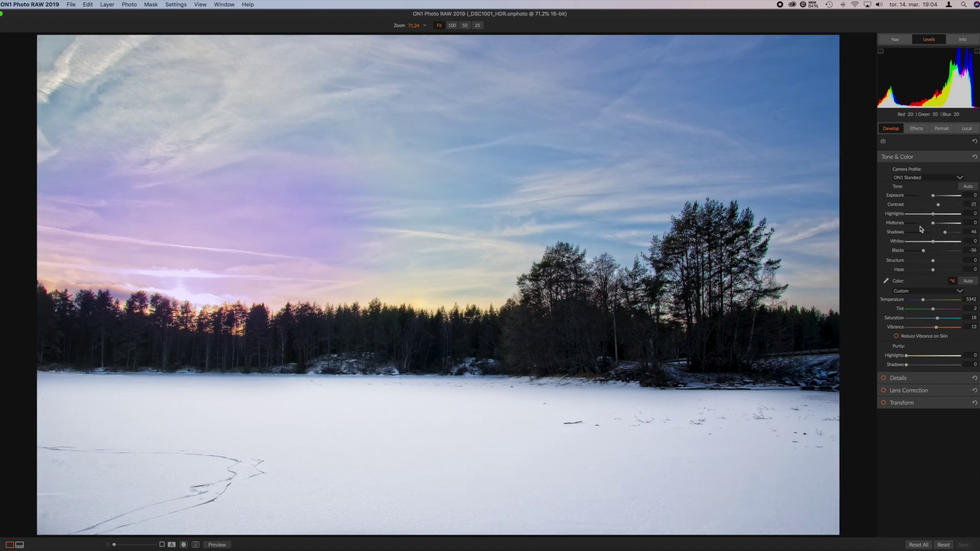
With shadow clipping shown, set Whites to 10, Shadows to 52 and Saturation to 28
{"action": "key", "text": "j"}
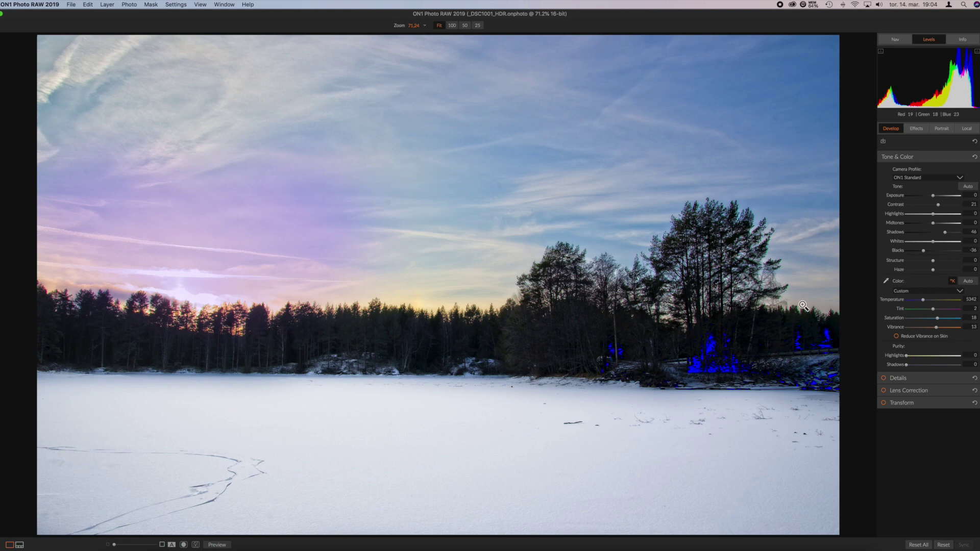
{"action": "left_click_drag", "start_coordinate": [935, 243], "coordinate": [936, 245]}
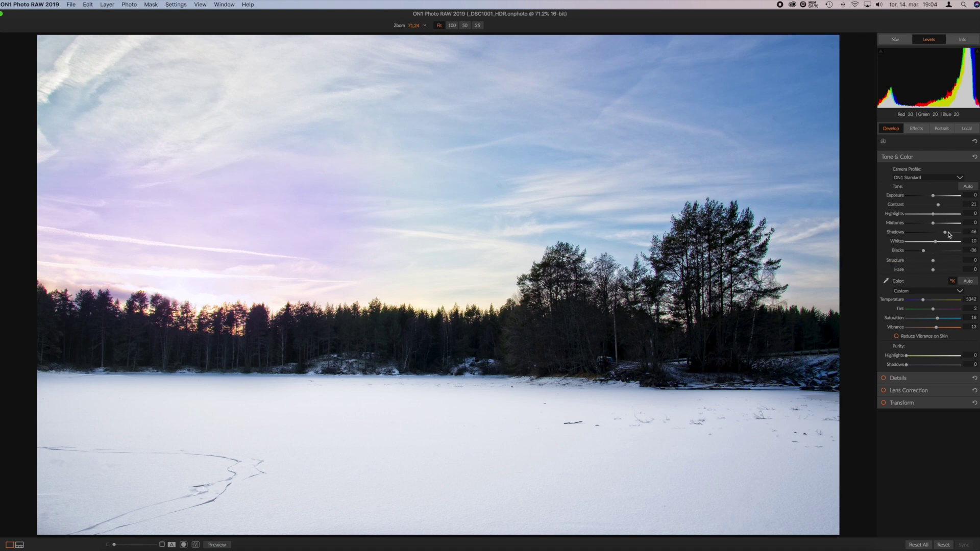
{"action": "left_click_drag", "start_coordinate": [948, 235], "coordinate": [948, 233]}
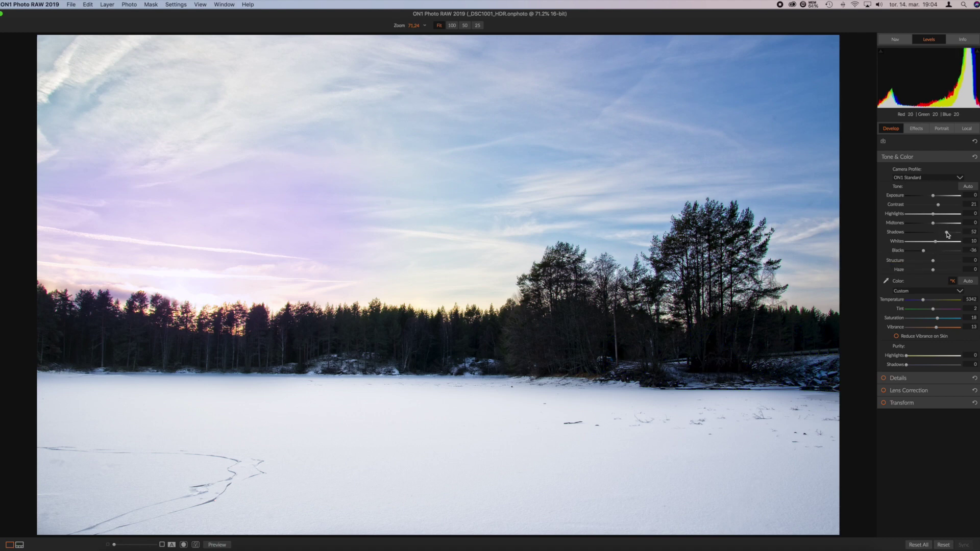
{"action": "left_click", "coordinate": [940, 320]}
In the Effects stack, raise the Glow filter's Opacity to 86 and bring up the Filters browser
{"action": "left_click", "coordinate": [917, 130]}
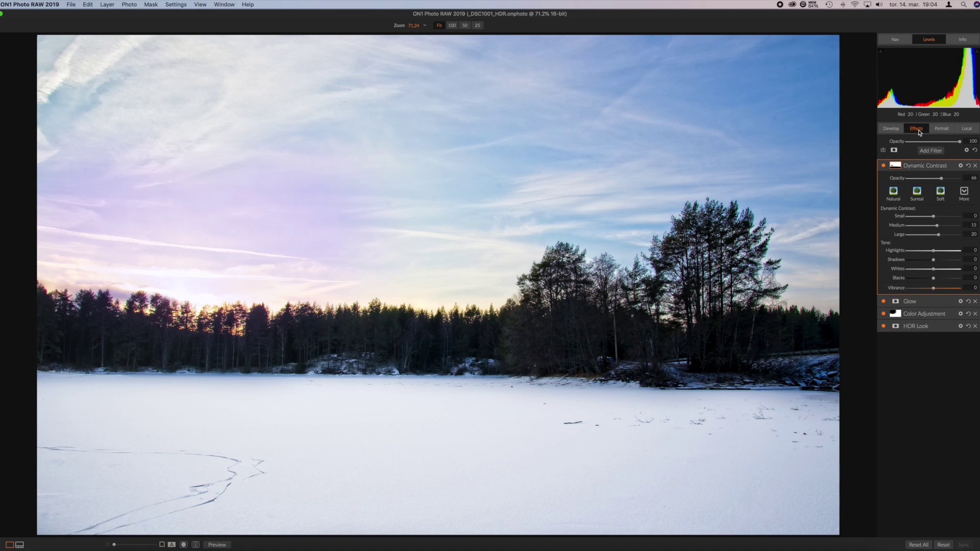
{"action": "left_click", "coordinate": [952, 167]}
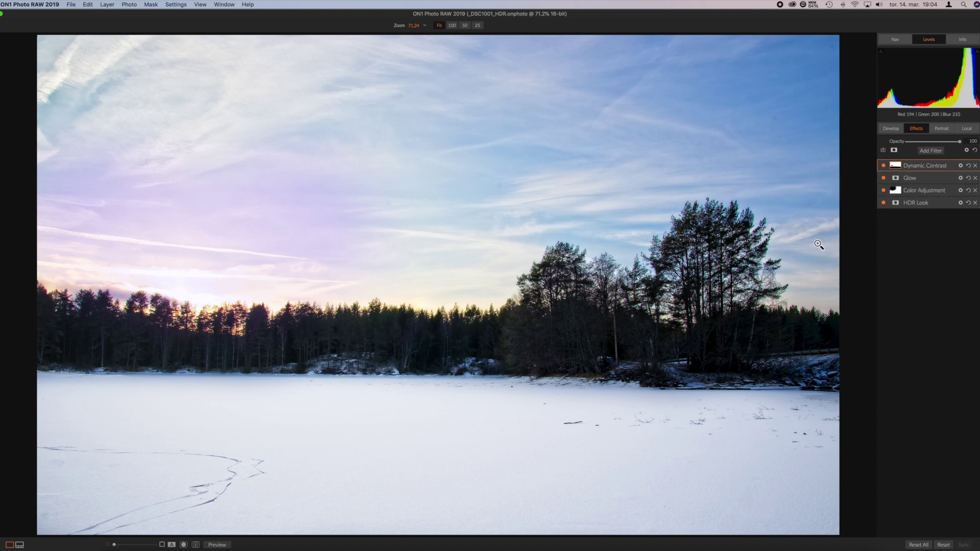
{"action": "left_click", "coordinate": [949, 179]}
{"action": "left_click_drag", "start_coordinate": [943, 190], "coordinate": [952, 190]}
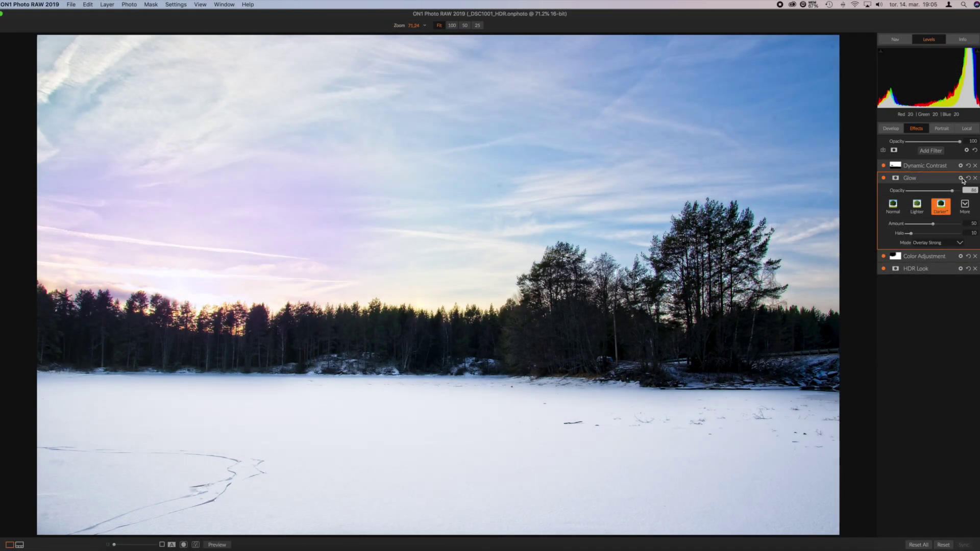
{"action": "left_click", "coordinate": [942, 179]}
{"action": "left_click", "coordinate": [925, 151]}
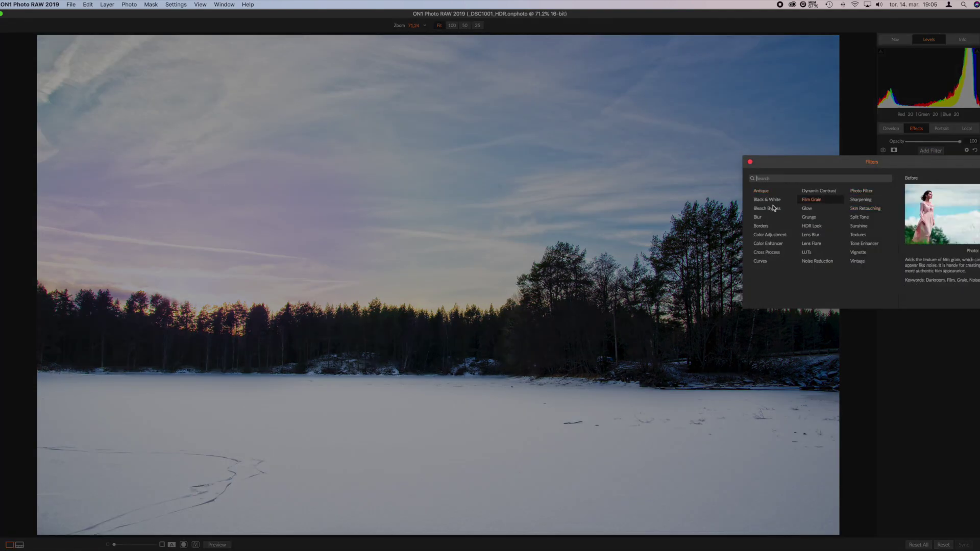
Add a Black & White filter with brighter greens, darker blues, Aqua -40 and slightly darker magenta
{"action": "left_click", "coordinate": [767, 200]}
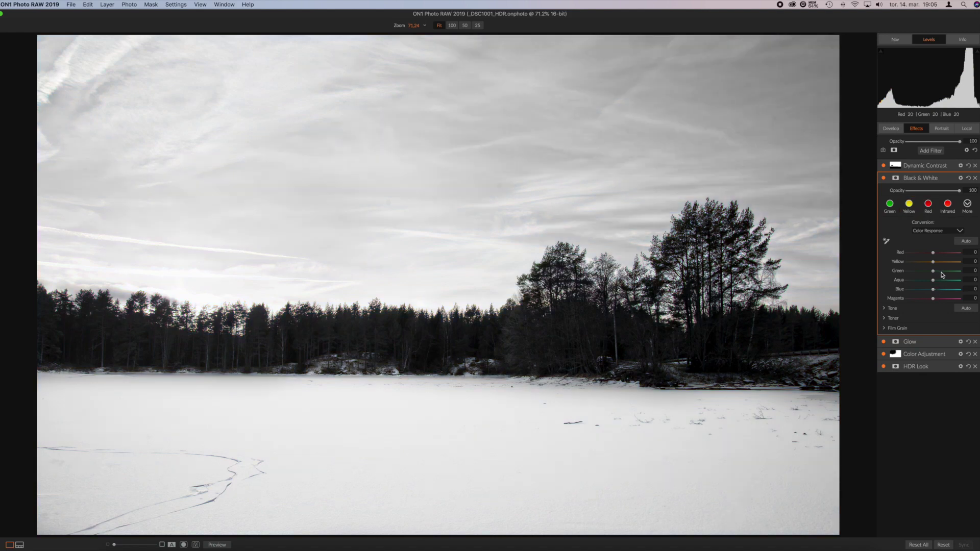
{"action": "left_click_drag", "start_coordinate": [941, 272], "coordinate": [943, 272]}
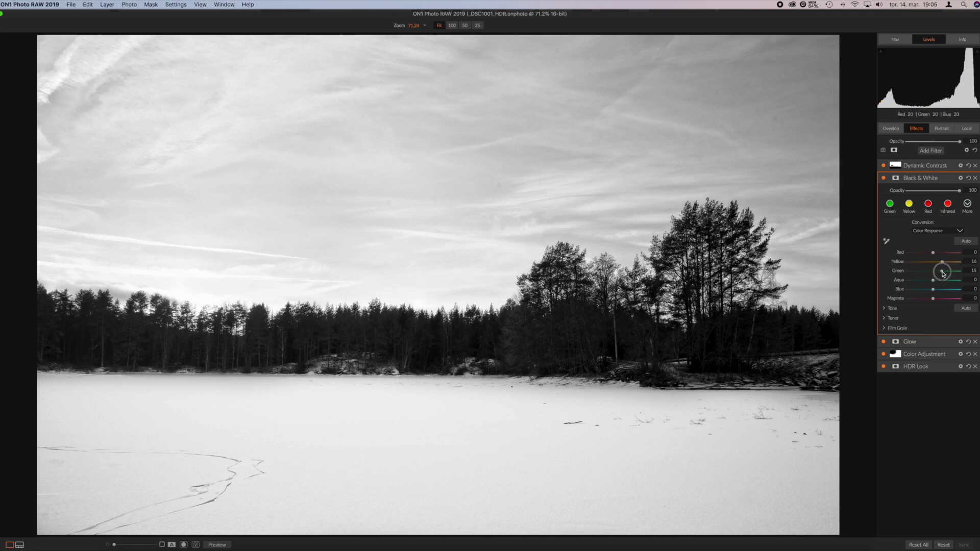
{"action": "left_click", "coordinate": [922, 290]}
{"action": "left_click", "coordinate": [920, 280]}
{"action": "left_click", "coordinate": [919, 290]}
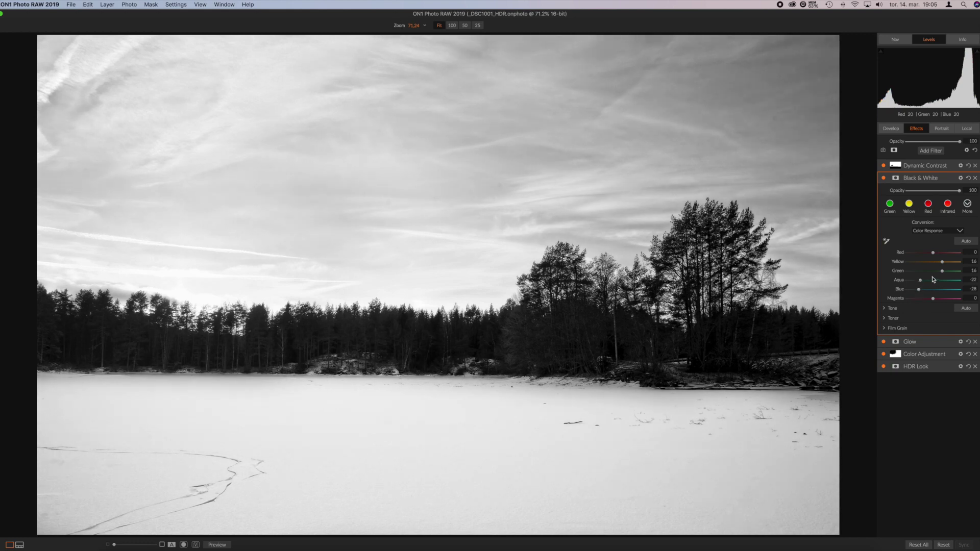
{"action": "left_click", "coordinate": [947, 262]}
{"action": "left_click", "coordinate": [915, 281]}
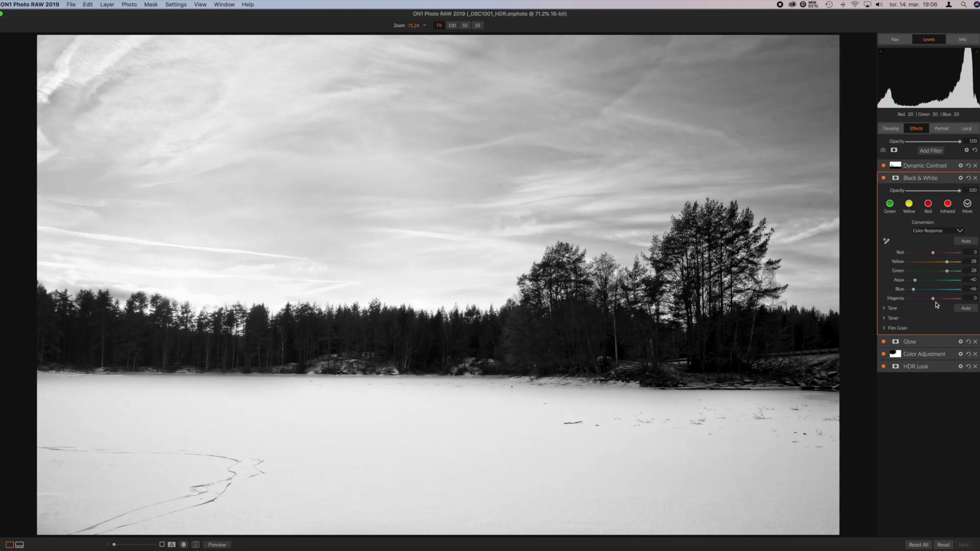
{"action": "left_click_drag", "start_coordinate": [933, 300], "coordinate": [930, 300]}
Darken the Black & White red tones to -14 and nudge yellow slightly darker
{"action": "left_click", "coordinate": [952, 178]}
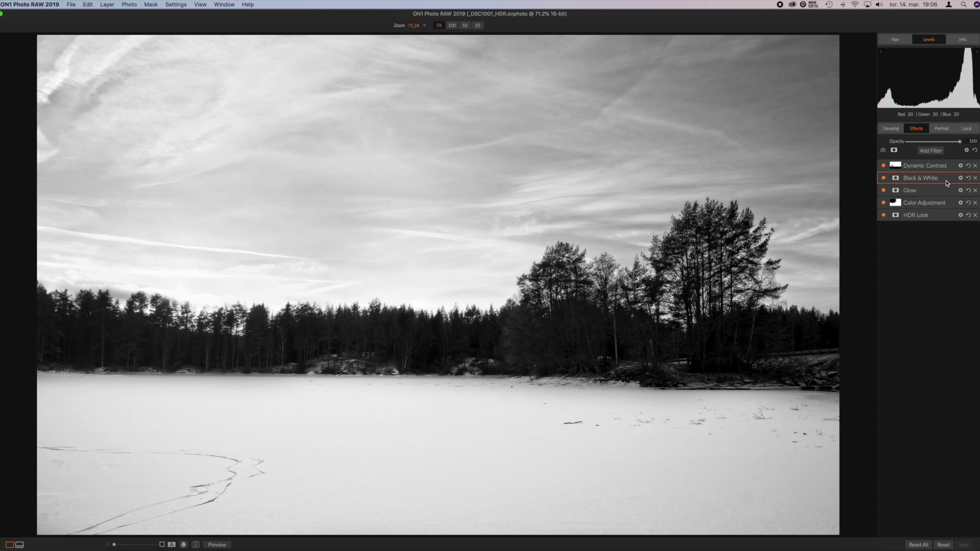
{"action": "left_click", "coordinate": [947, 179]}
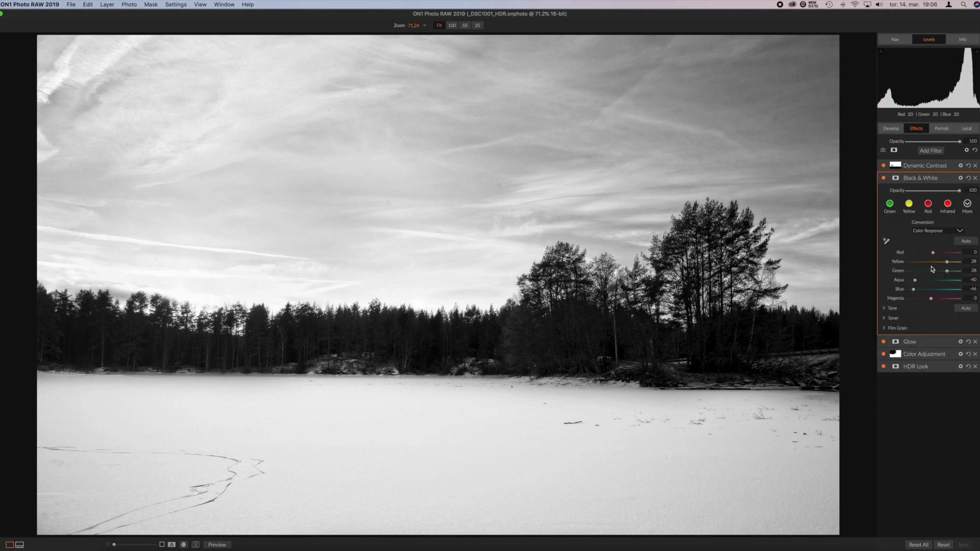
{"action": "left_click_drag", "start_coordinate": [933, 253], "coordinate": [925, 252]}
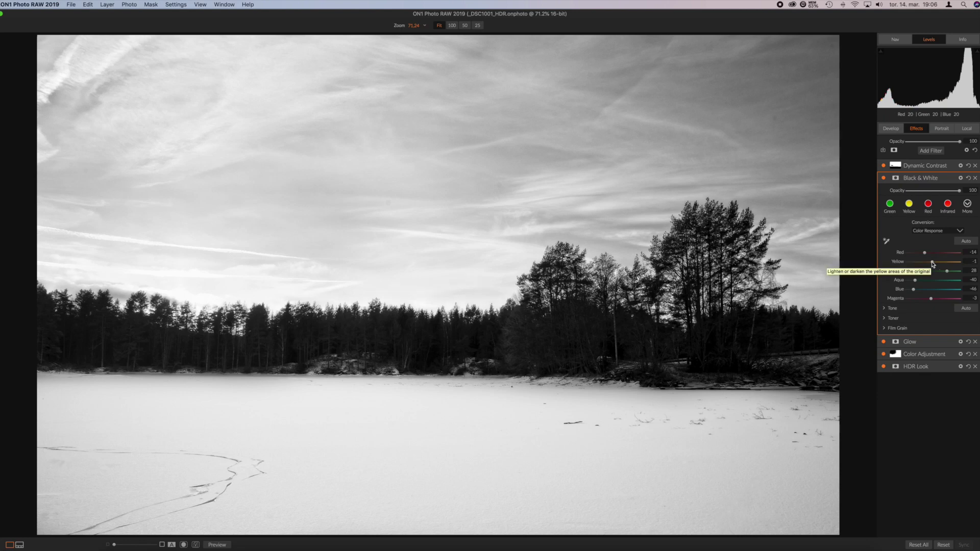
{"action": "left_click", "coordinate": [933, 262]}
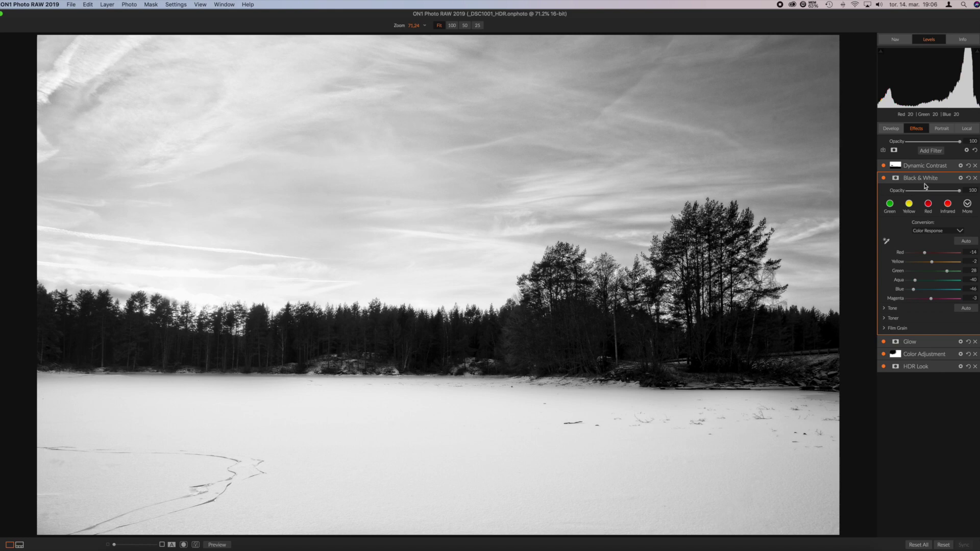
{"action": "left_click", "coordinate": [947, 179]}
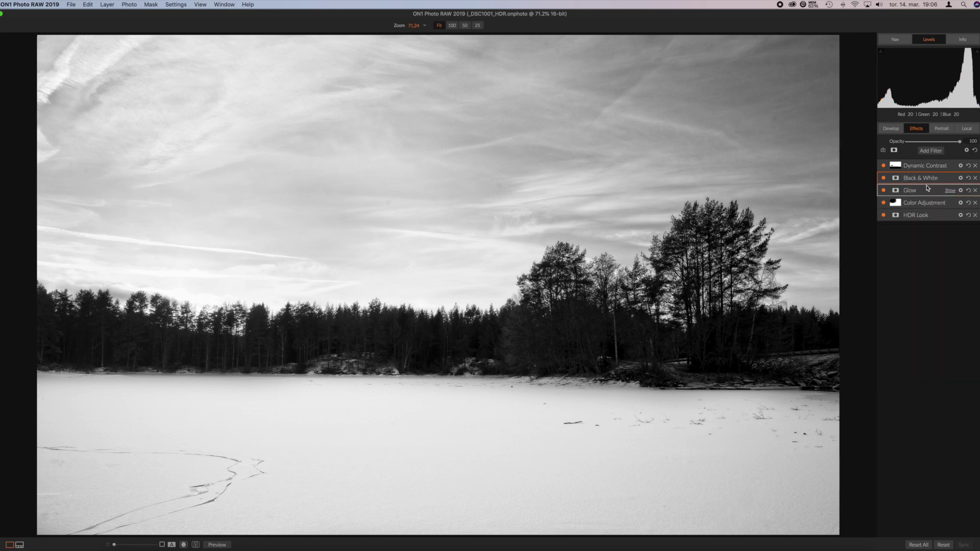
Add a Color Adjustment filter setting brightness to yellow 22, green 28, blue -26, aqua -40
{"action": "left_click", "coordinate": [931, 151]}
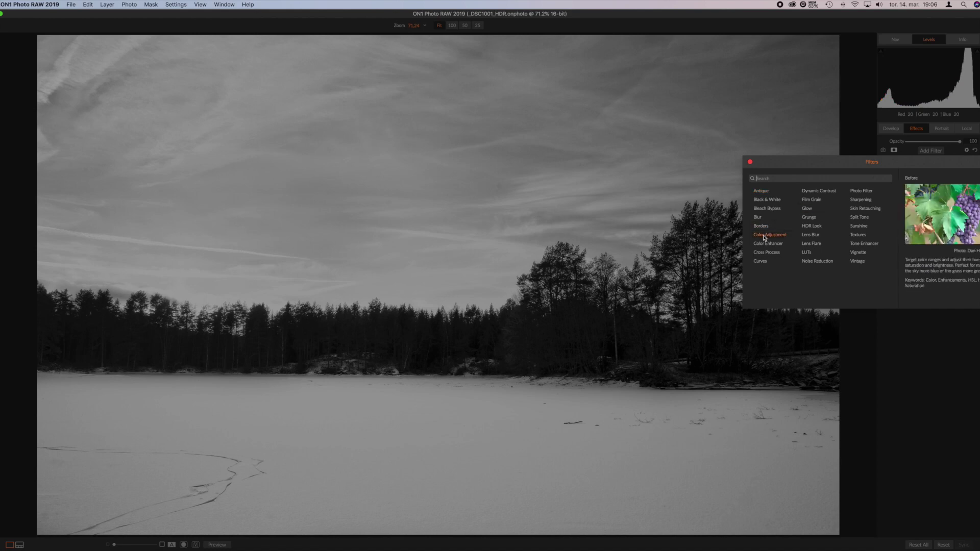
{"action": "left_click", "coordinate": [766, 235]}
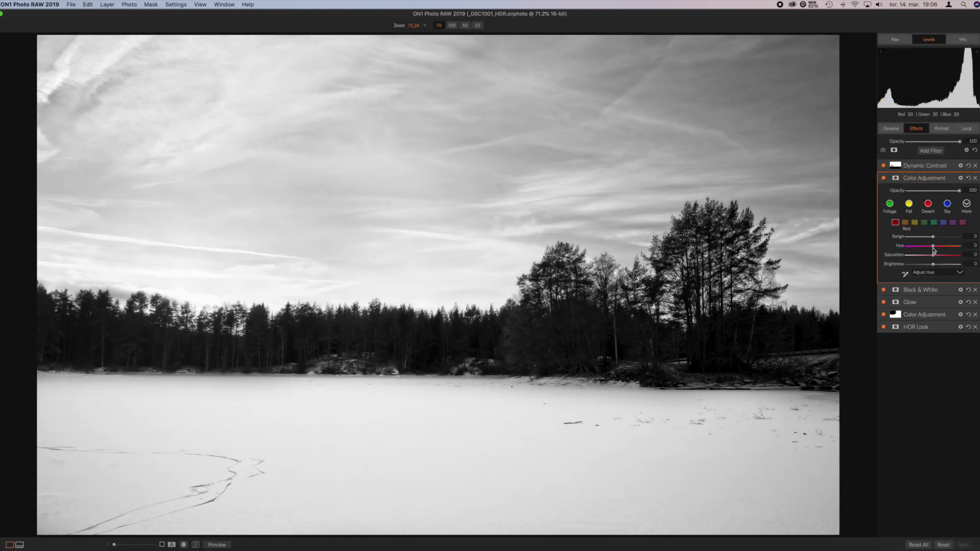
{"action": "left_click", "coordinate": [906, 223]}
{"action": "key", "text": "Right"}
{"action": "left_click", "coordinate": [942, 264]}
{"action": "left_click", "coordinate": [925, 224]}
{"action": "left_click", "coordinate": [944, 223]}
{"action": "left_click", "coordinate": [934, 222]}
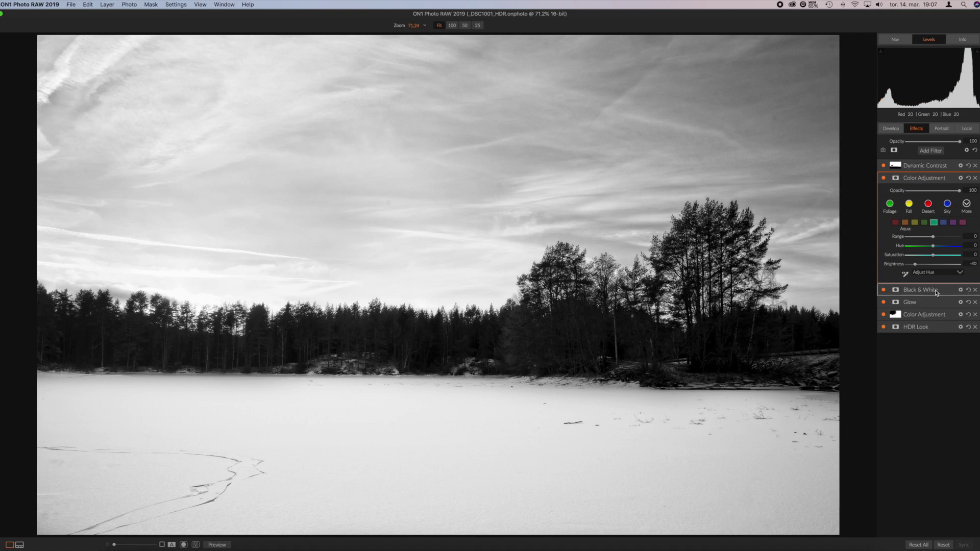
Move the Color Adjustment filter below Black & White and review its orange, yellow, green and aqua brightness
{"action": "left_click_drag", "start_coordinate": [926, 178], "coordinate": [902, 299]}
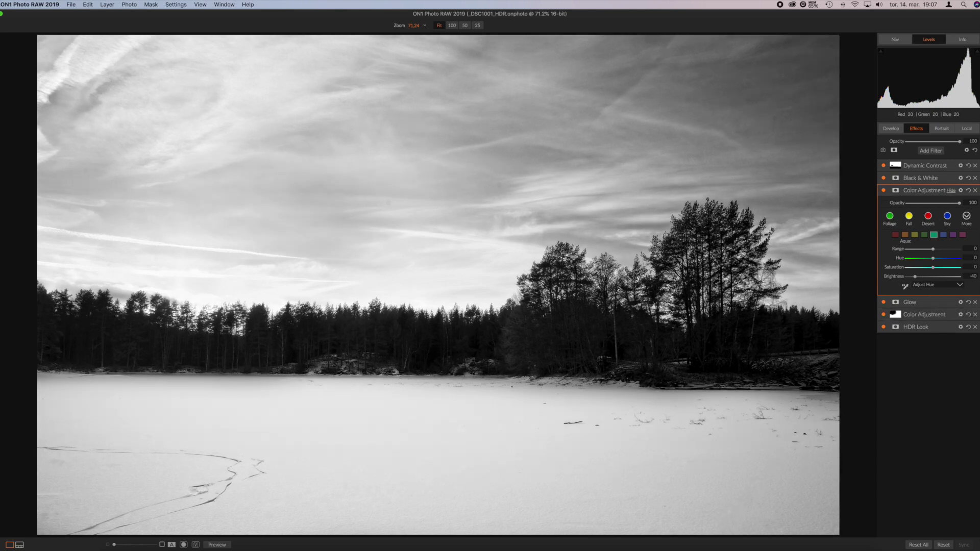
{"action": "left_click", "coordinate": [906, 235]}
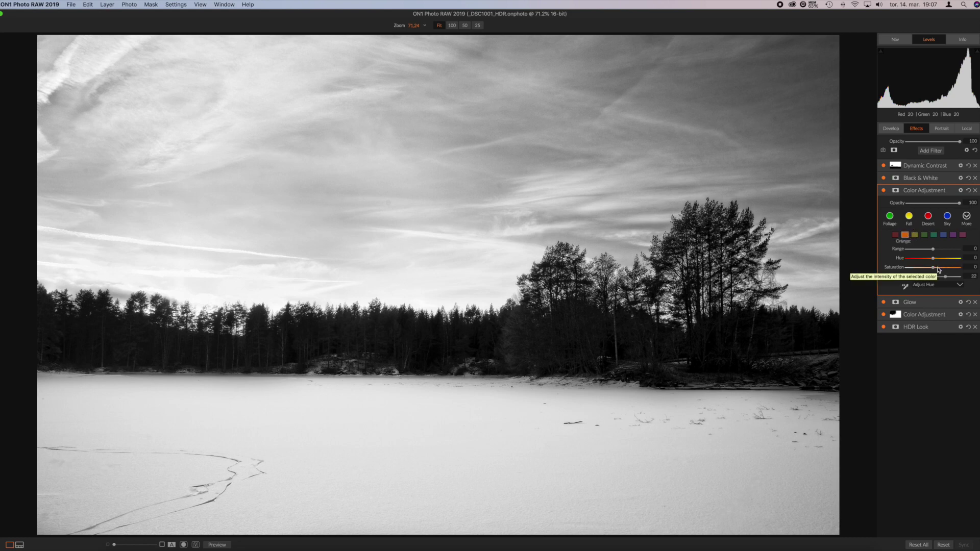
{"action": "left_click", "coordinate": [951, 279]}
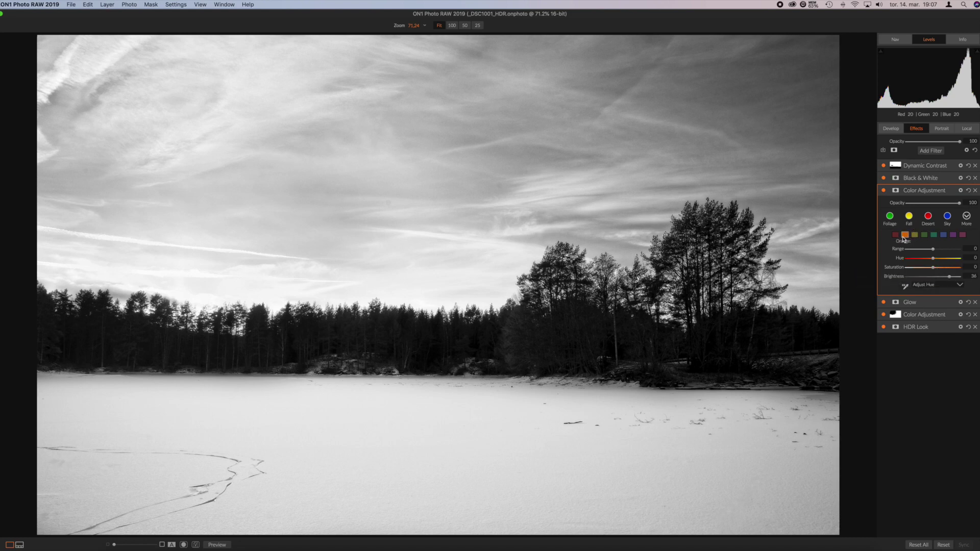
{"action": "left_click", "coordinate": [914, 235]}
{"action": "left_click", "coordinate": [924, 235]}
{"action": "left_click", "coordinate": [934, 235]}
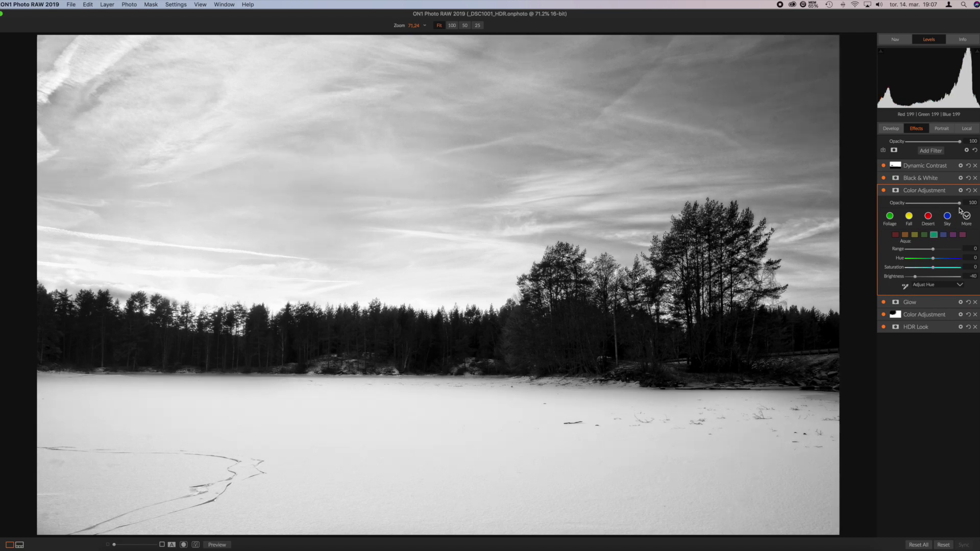
{"action": "left_click", "coordinate": [951, 193]}
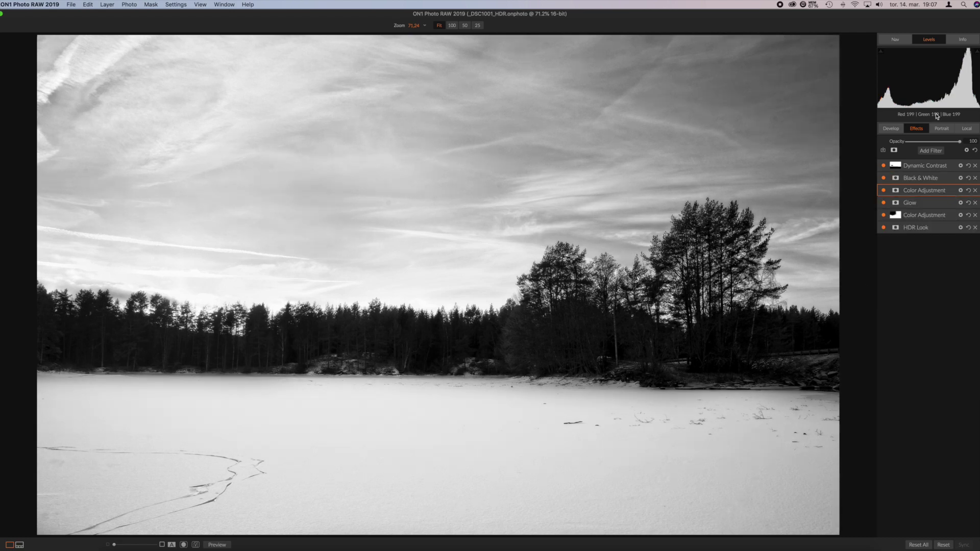
Add a Tone Enhancer filter with Shadows 24 and Highlights -7, checking clipping warnings
{"action": "left_click", "coordinate": [930, 151]}
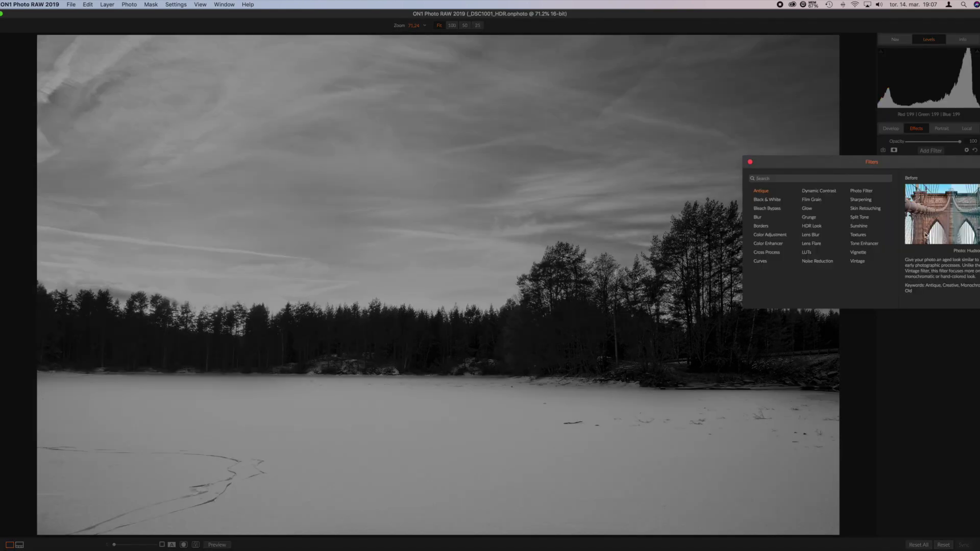
{"action": "left_click", "coordinate": [876, 243]}
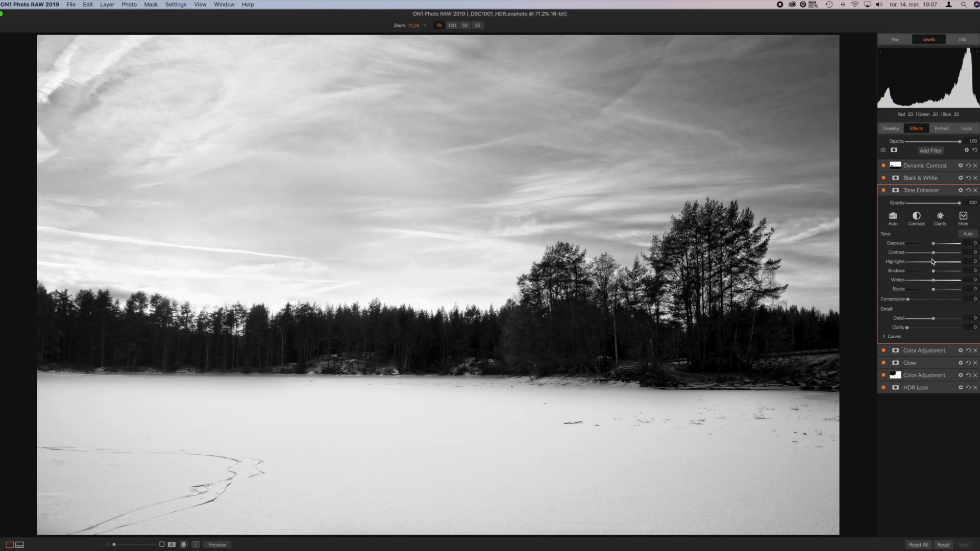
{"action": "left_click", "coordinate": [946, 271]}
{"action": "key", "text": "j"}
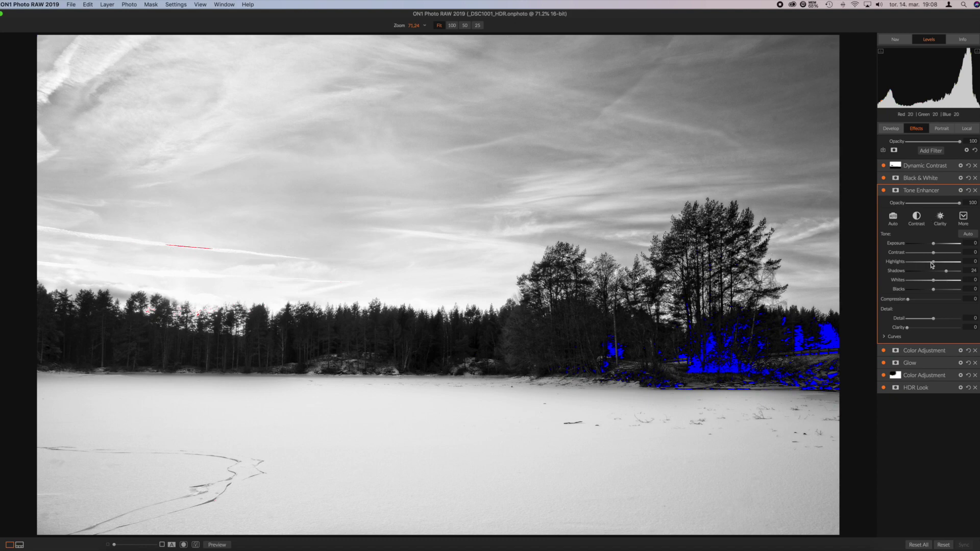
{"action": "left_click_drag", "start_coordinate": [931, 264], "coordinate": [928, 264]}
{"action": "left_click_drag", "start_coordinate": [930, 264], "coordinate": [929, 264]}
{"action": "left_click", "coordinate": [929, 264]}
{"action": "key", "text": "j"}
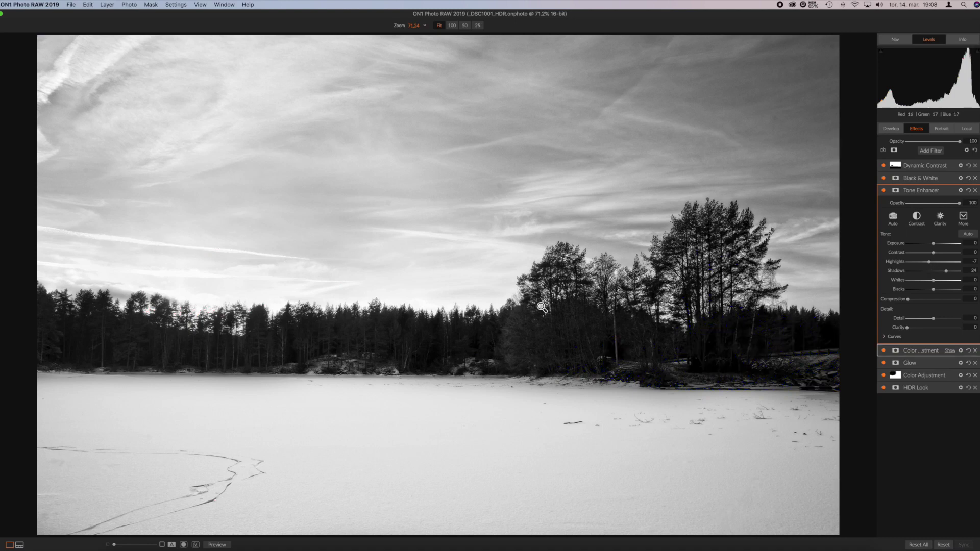